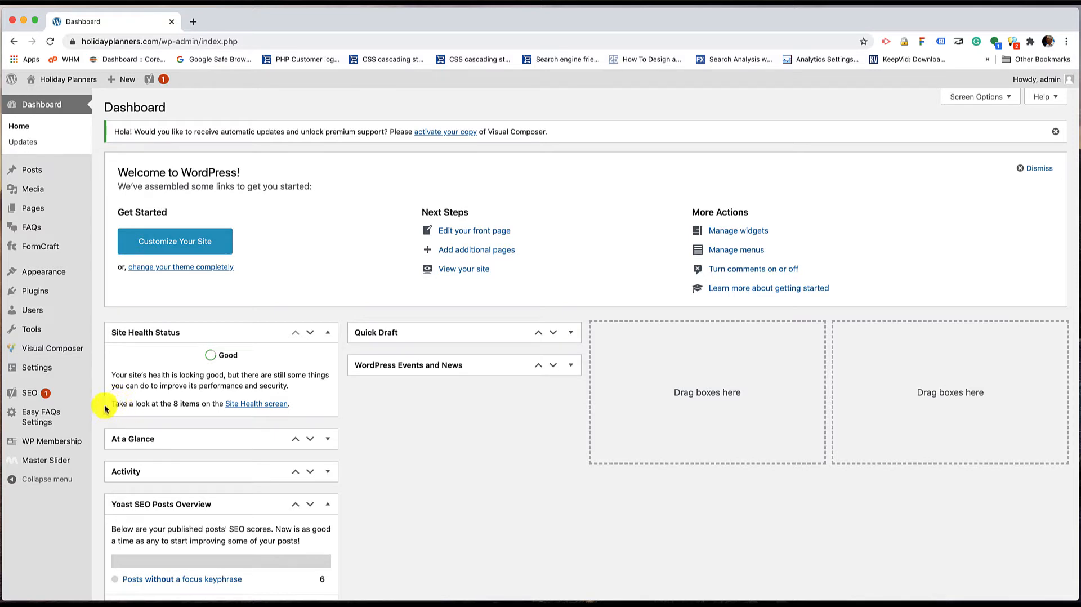
In Master Slider, duplicate the slider with ID 7 and open the new copy for editing.
{"action": "mouse_move", "coordinate": [31, 461]}
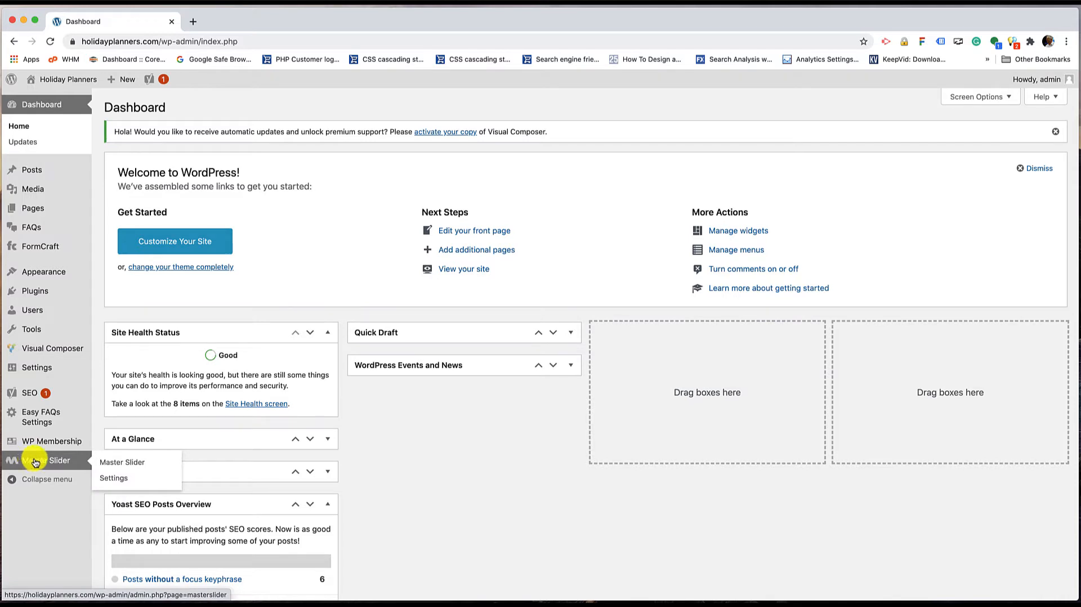
{"action": "left_click", "coordinate": [113, 464]}
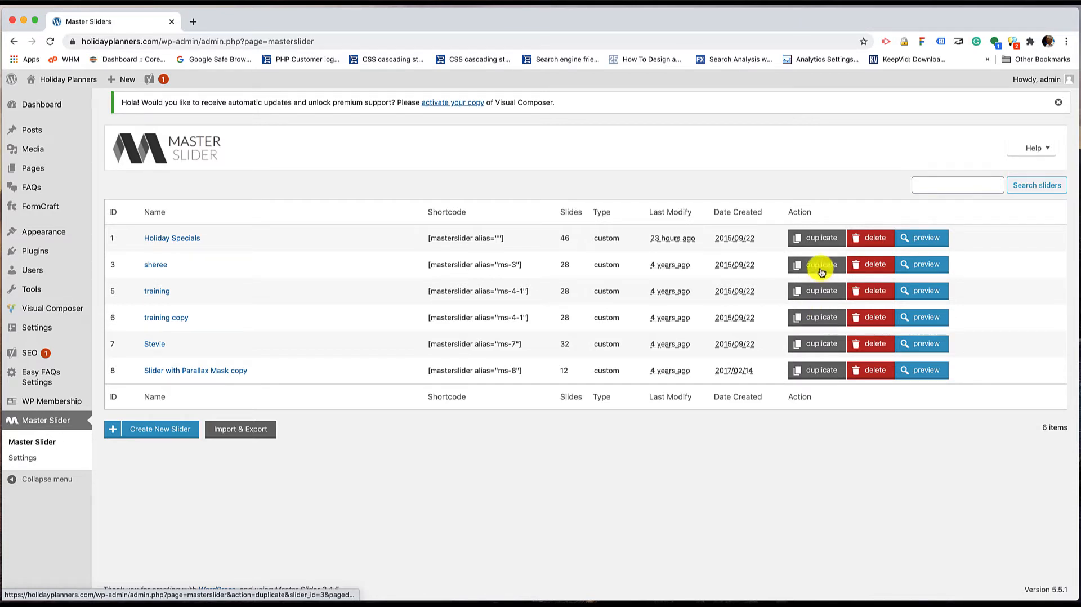
{"action": "left_click", "coordinate": [820, 345]}
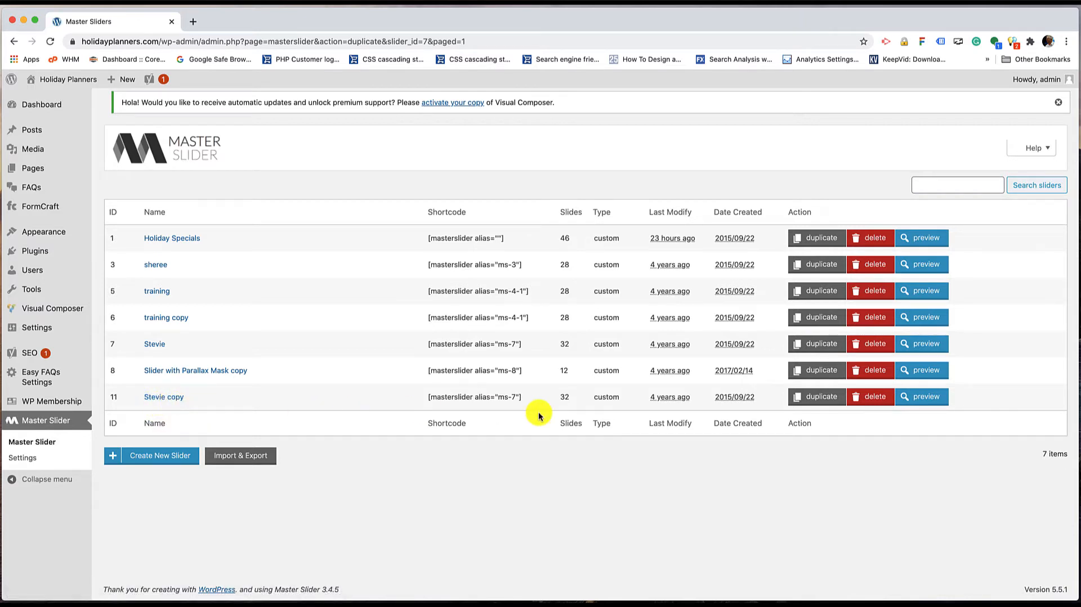
{"action": "left_click", "coordinate": [178, 398]}
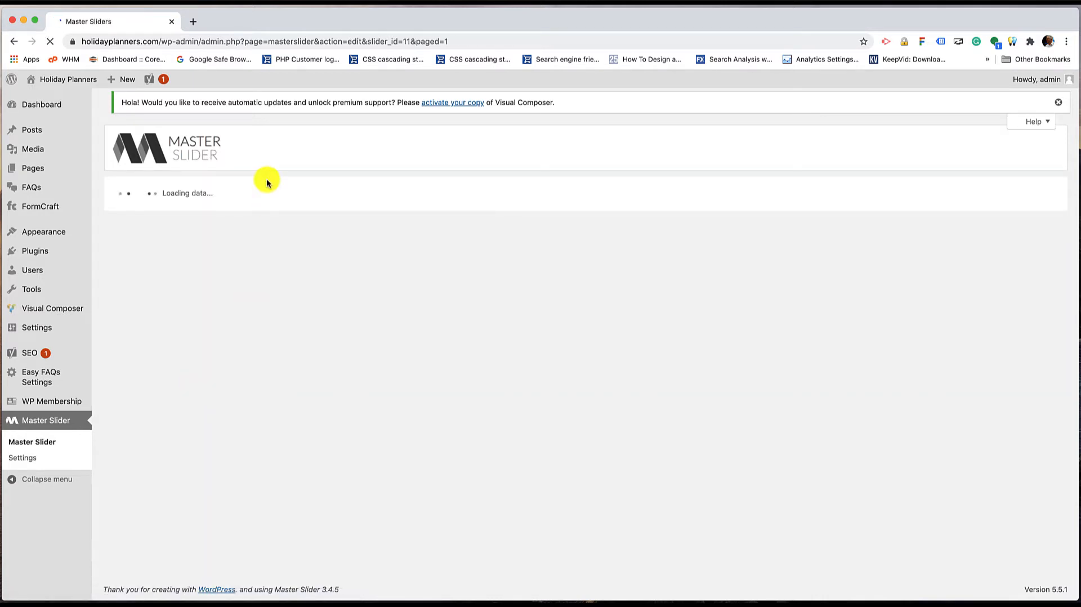
Look over the duplicated slider's slides, the first slide's preview and its layer timeline.
{"action": "scroll", "coordinate": [232, 229], "scroll_direction": "down", "scroll_amount": 8}
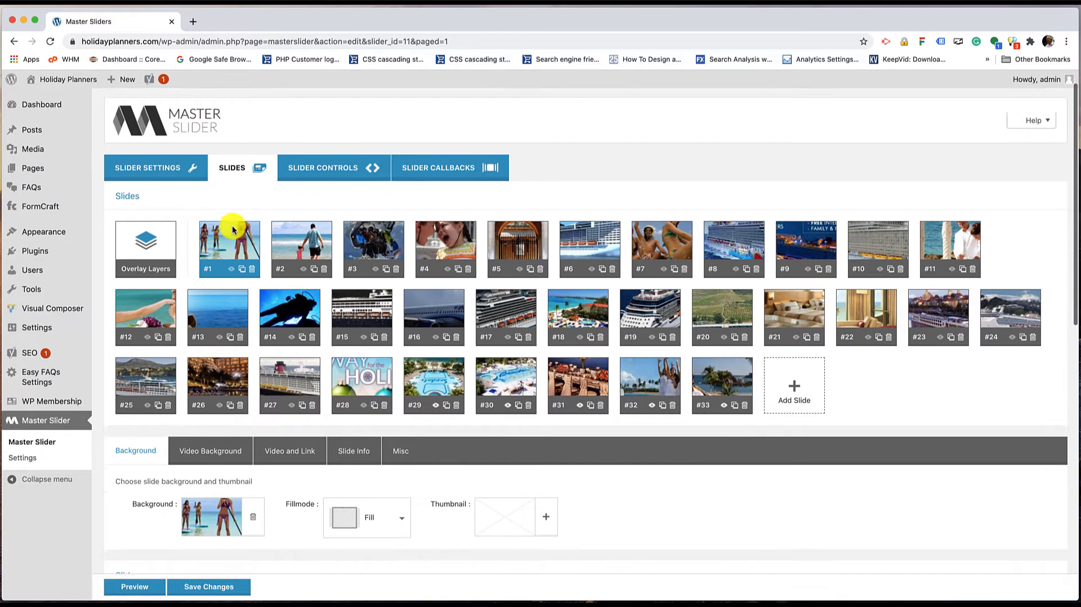
{"action": "scroll", "coordinate": [232, 226], "scroll_direction": "down", "scroll_amount": 3}
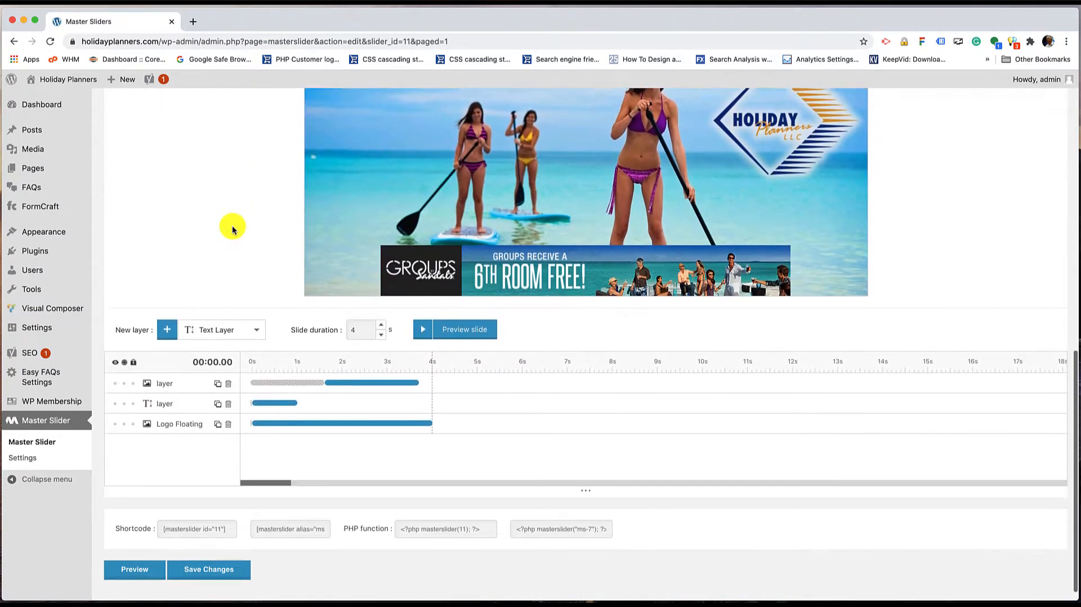
{"action": "scroll", "coordinate": [232, 225], "scroll_direction": "up", "scroll_amount": 10}
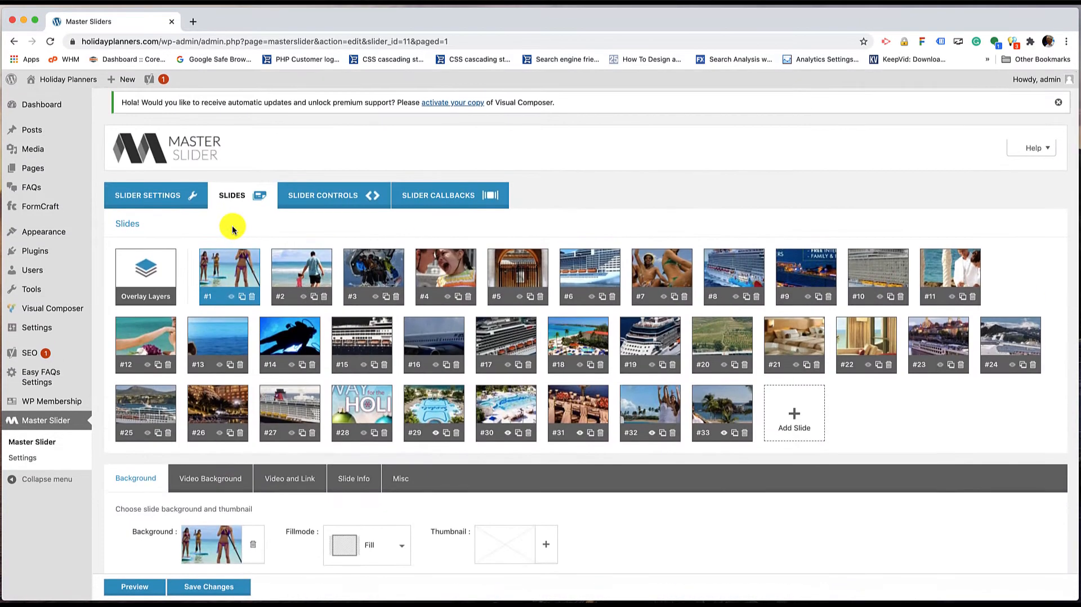
{"action": "scroll", "coordinate": [232, 225], "scroll_direction": "down", "scroll_amount": 2}
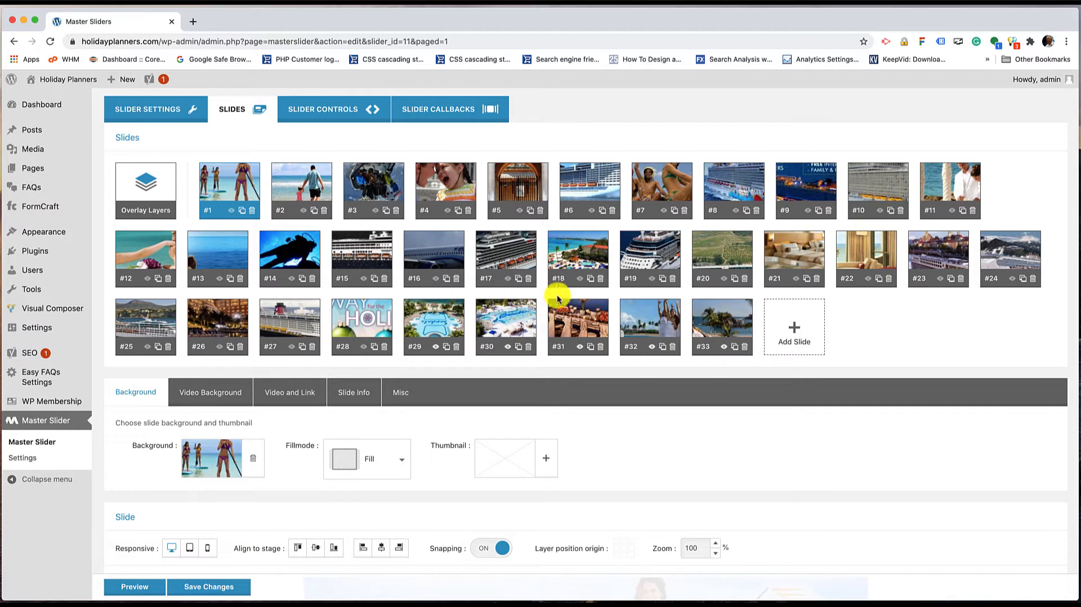
{"action": "scroll", "coordinate": [560, 292], "scroll_direction": "up", "scroll_amount": 2}
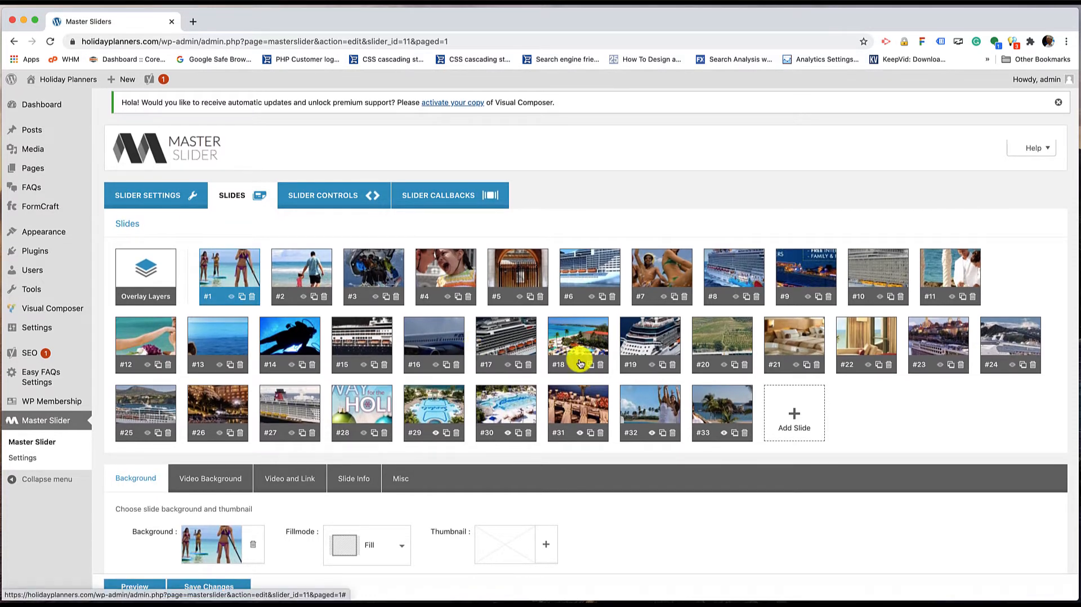
Rename the duplicated slider to MarksTest in its general settings and save the changes.
{"action": "left_click", "coordinate": [157, 194]}
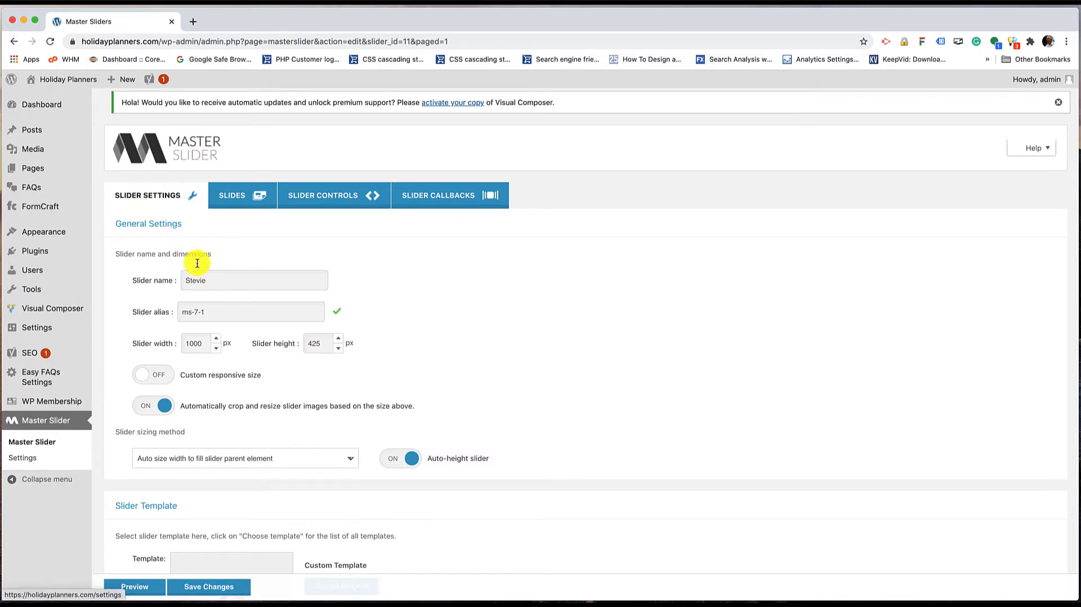
{"action": "left_click_drag", "start_coordinate": [232, 280], "coordinate": [176, 281]}
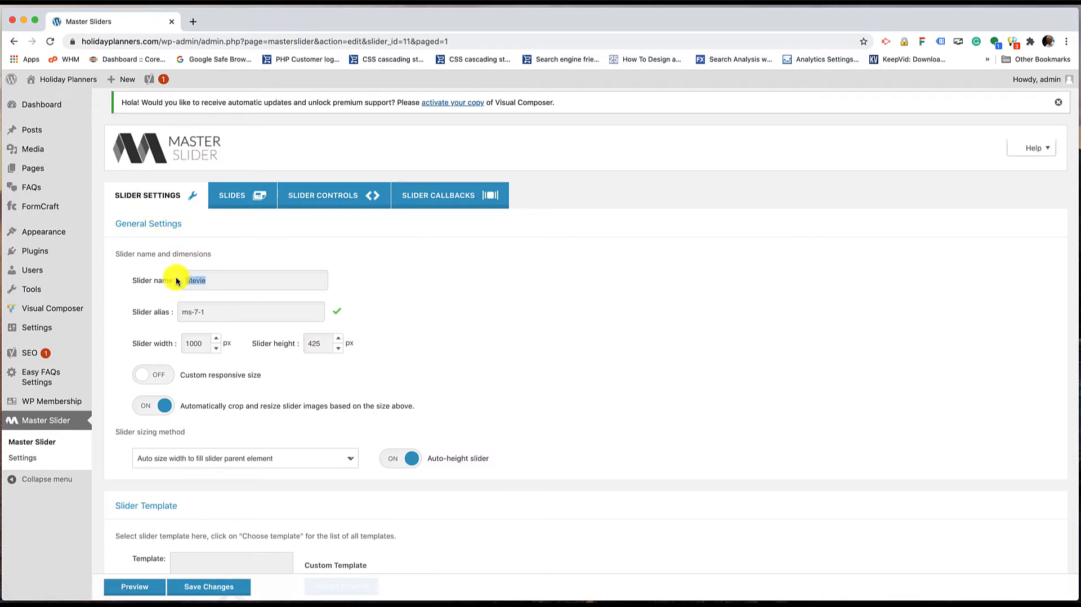
{"action": "type", "text": "MarksTest"}
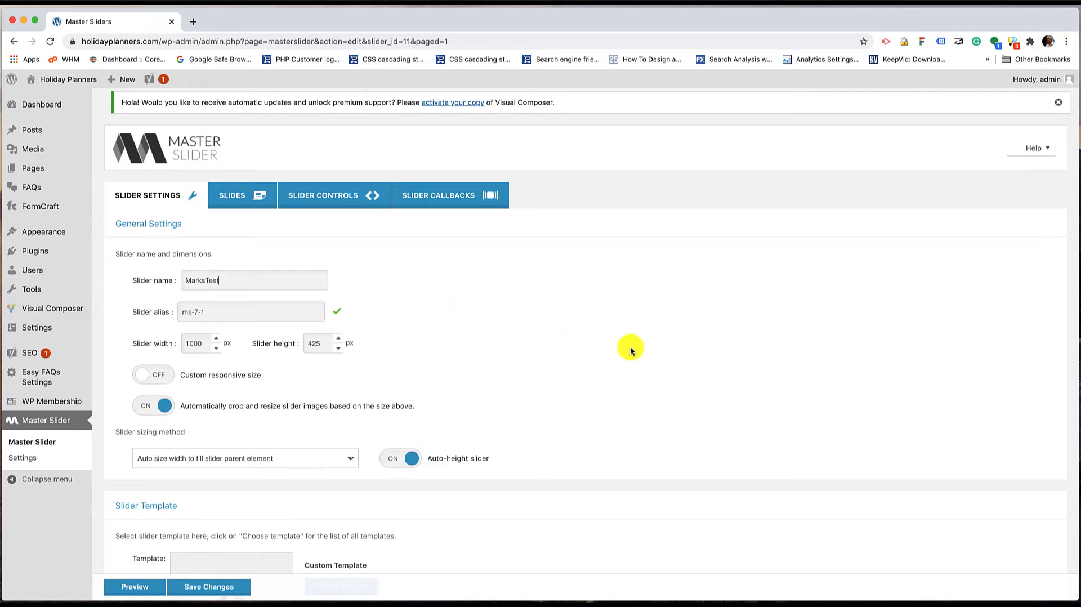
{"action": "scroll", "coordinate": [631, 346], "scroll_direction": "down", "scroll_amount": 3}
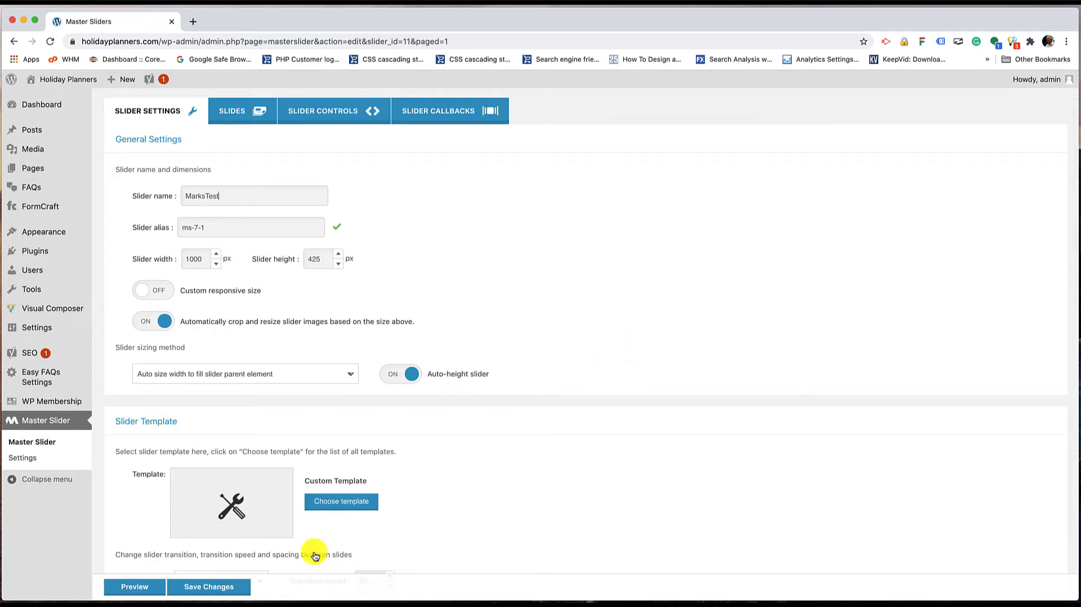
{"action": "left_click", "coordinate": [213, 586]}
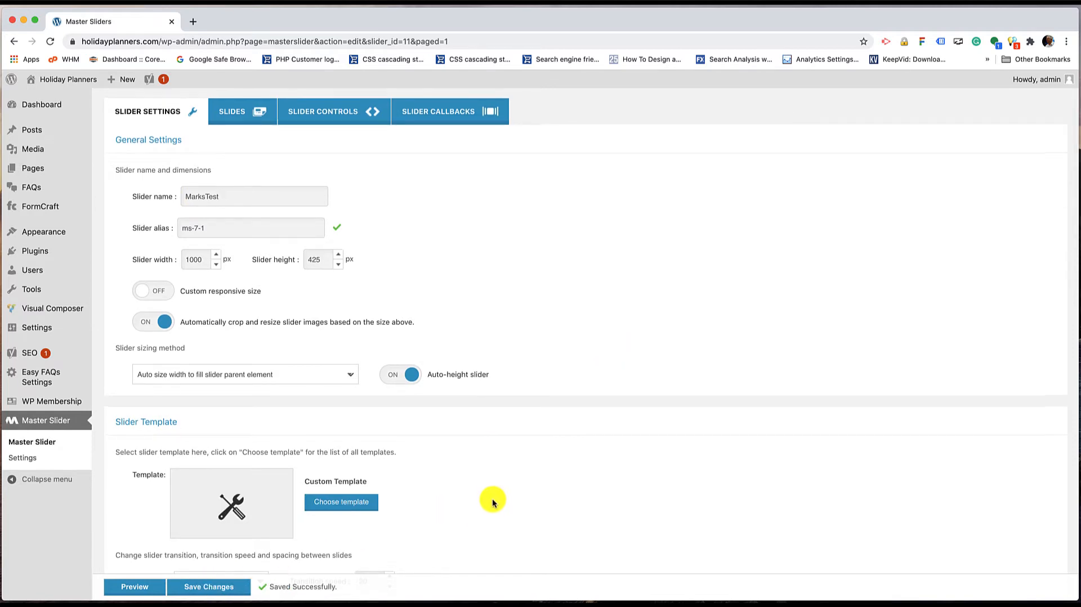
Find the Aruba page among all the site's pages and open it for editing with Visual Composer.
{"action": "scroll", "coordinate": [492, 499], "scroll_direction": "up", "scroll_amount": 2}
{"action": "mouse_move", "coordinate": [39, 173]}
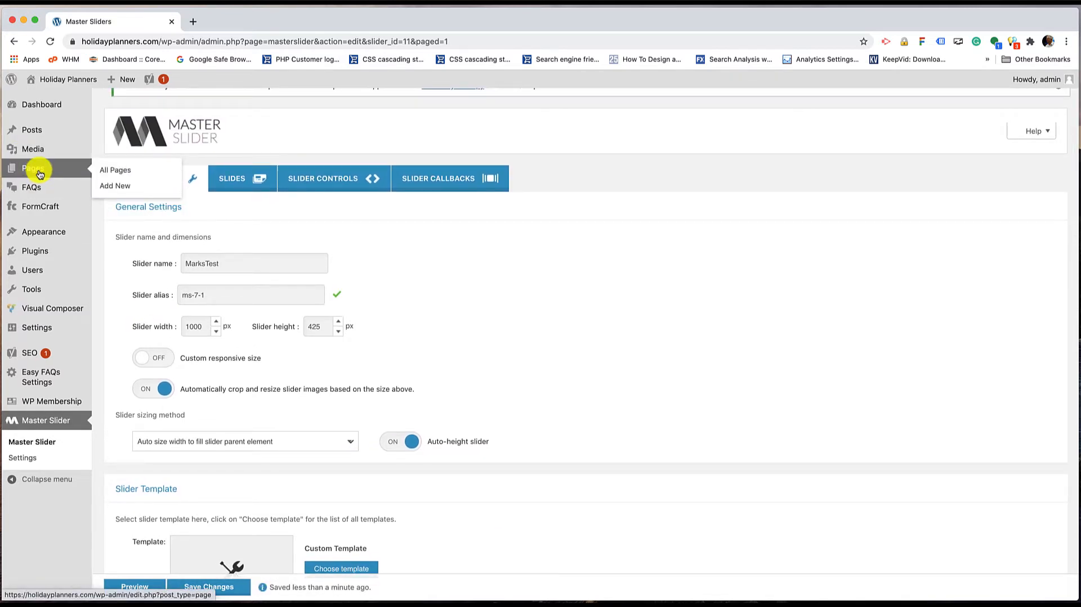
{"action": "left_click", "coordinate": [104, 171]}
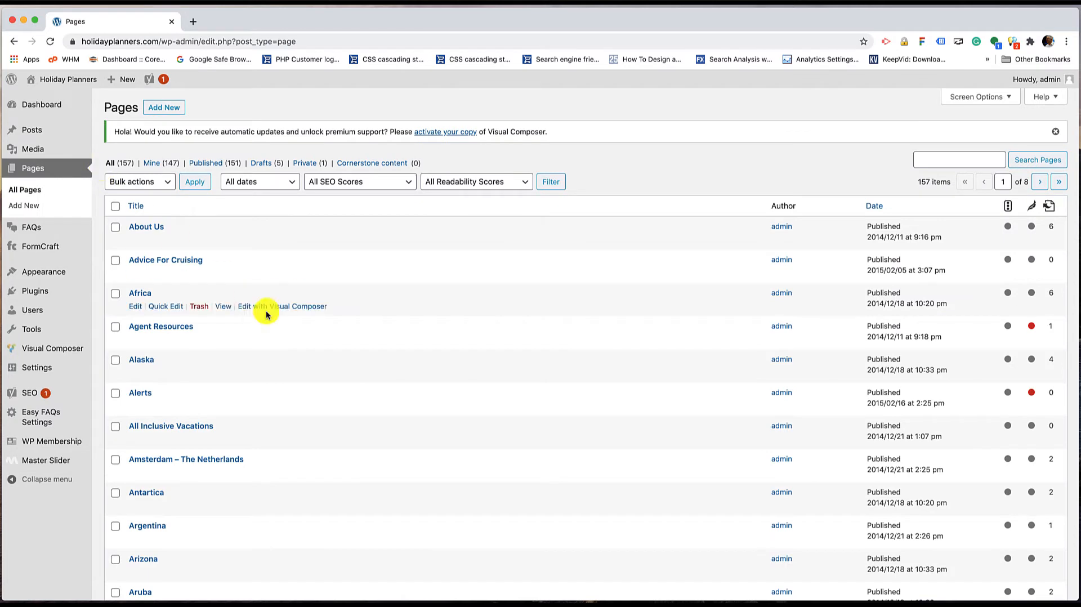
{"action": "scroll", "coordinate": [268, 310], "scroll_direction": "down", "scroll_amount": 3}
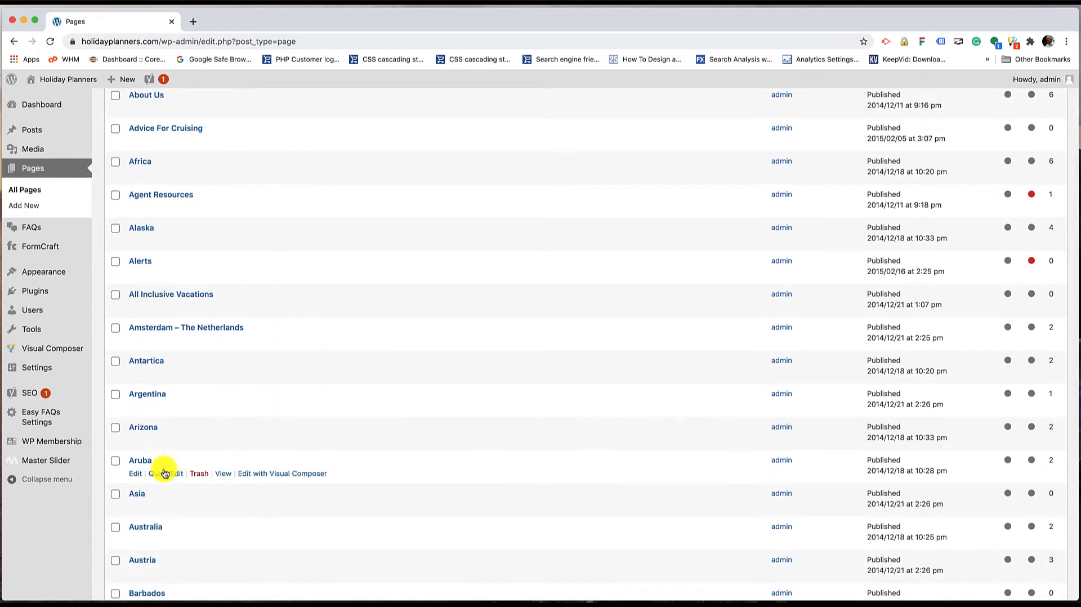
{"action": "left_click", "coordinate": [276, 475]}
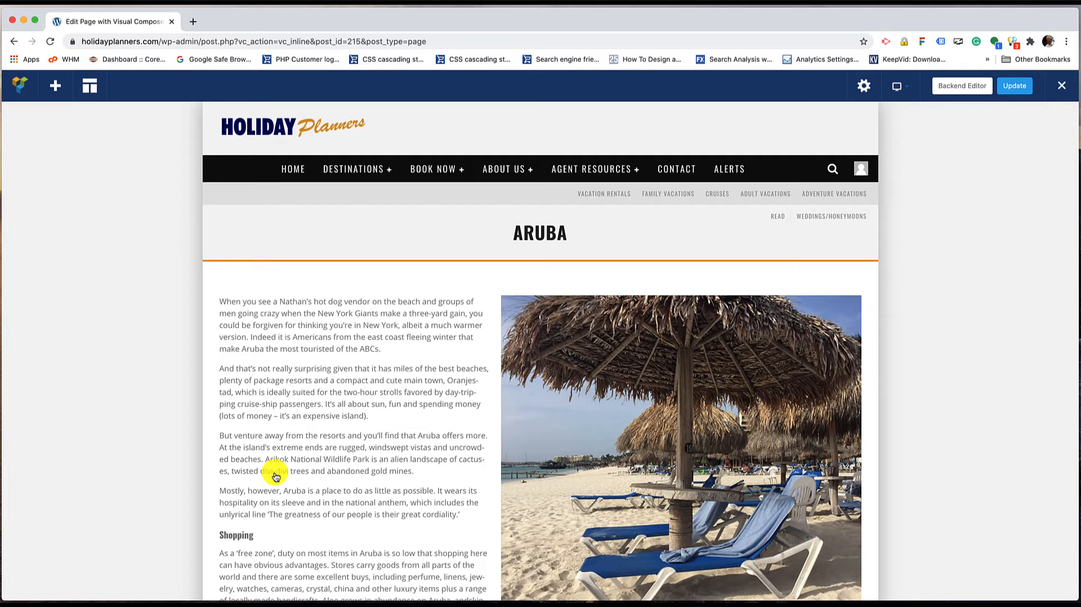
Add a Master Slider element to the empty area below the Aruba page's last paragraph.
{"action": "scroll", "coordinate": [310, 467], "scroll_direction": "down", "scroll_amount": 1}
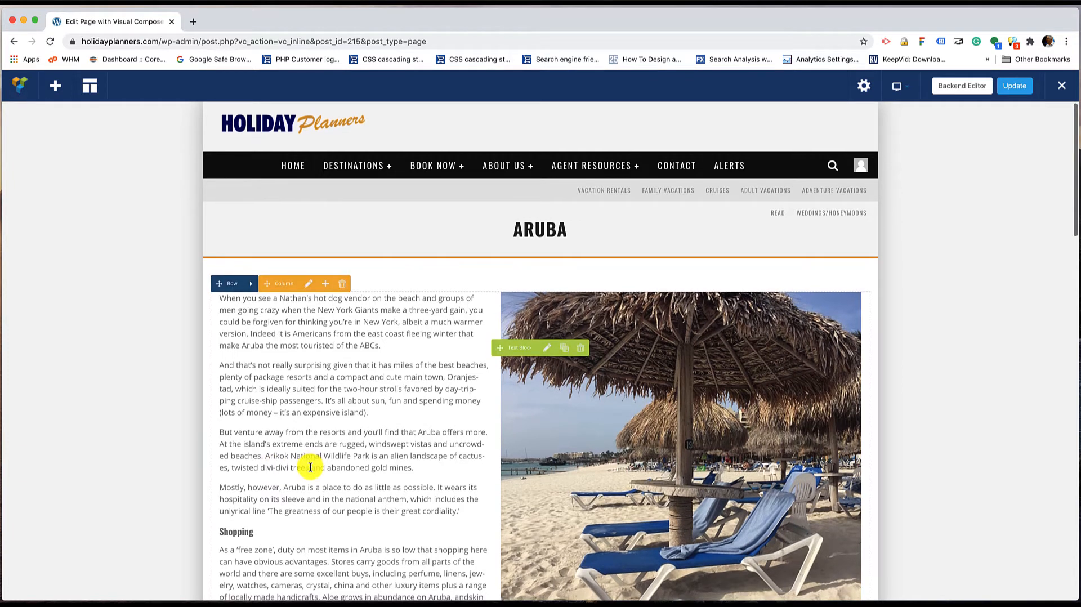
{"action": "scroll", "coordinate": [573, 475], "scroll_direction": "down", "scroll_amount": 5}
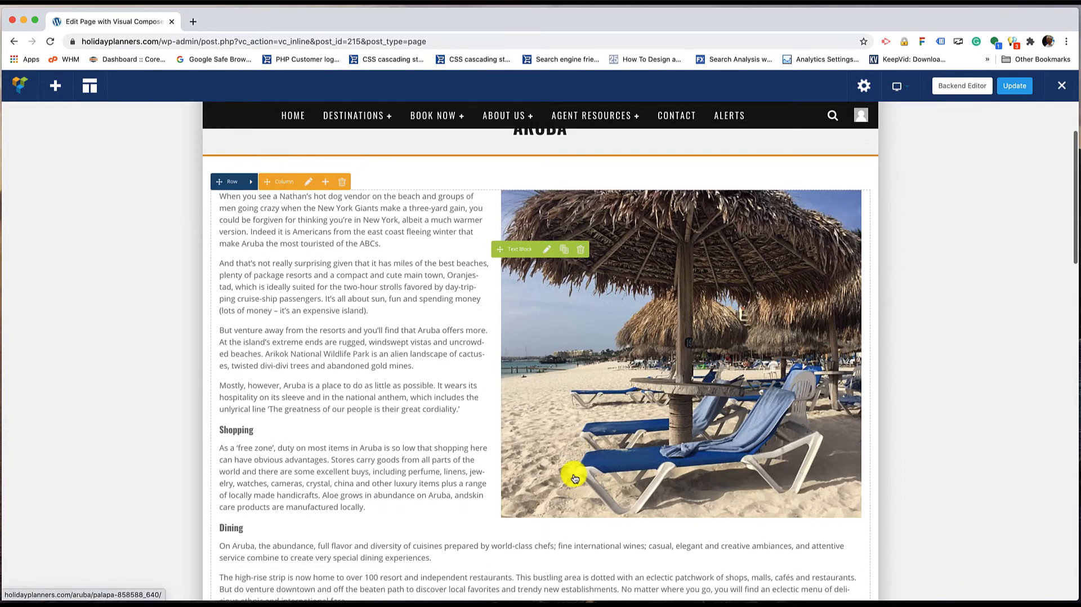
{"action": "scroll", "coordinate": [574, 474], "scroll_direction": "down", "scroll_amount": 15}
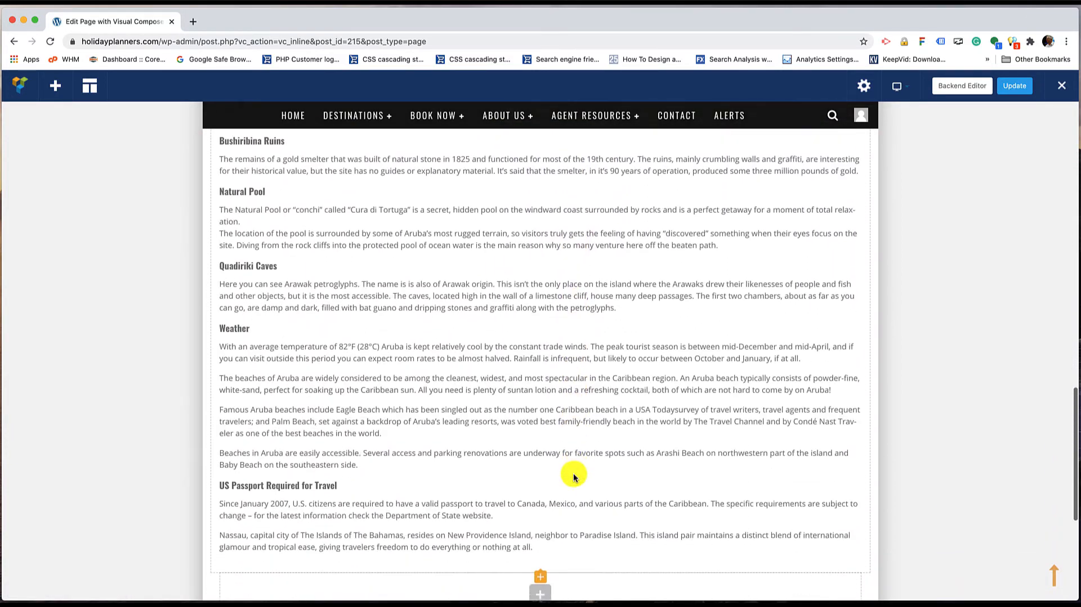
{"action": "scroll", "coordinate": [574, 478], "scroll_direction": "down", "scroll_amount": 1}
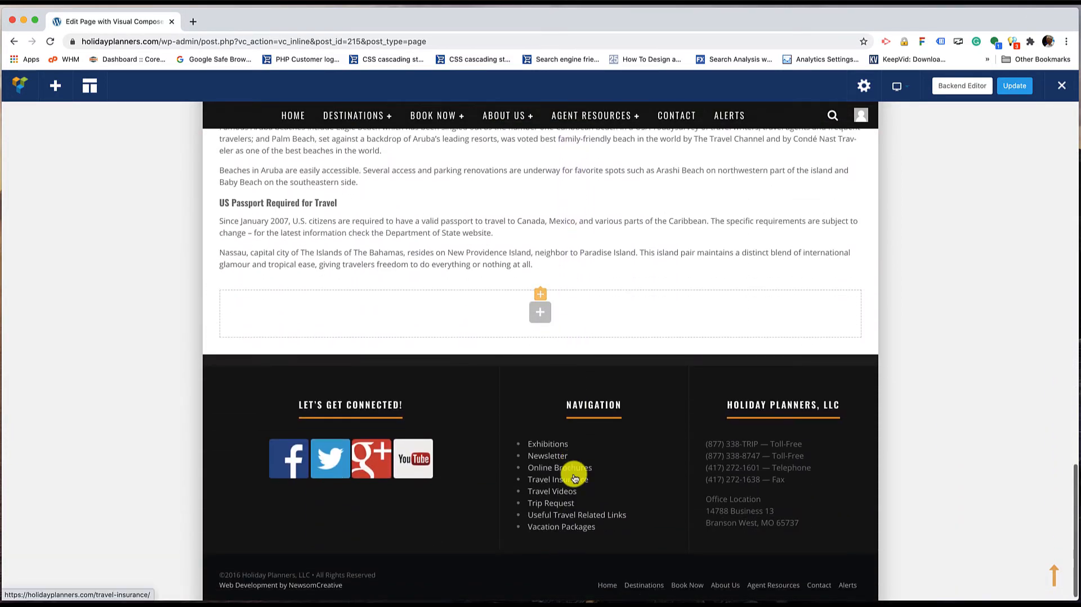
{"action": "left_click", "coordinate": [540, 317]}
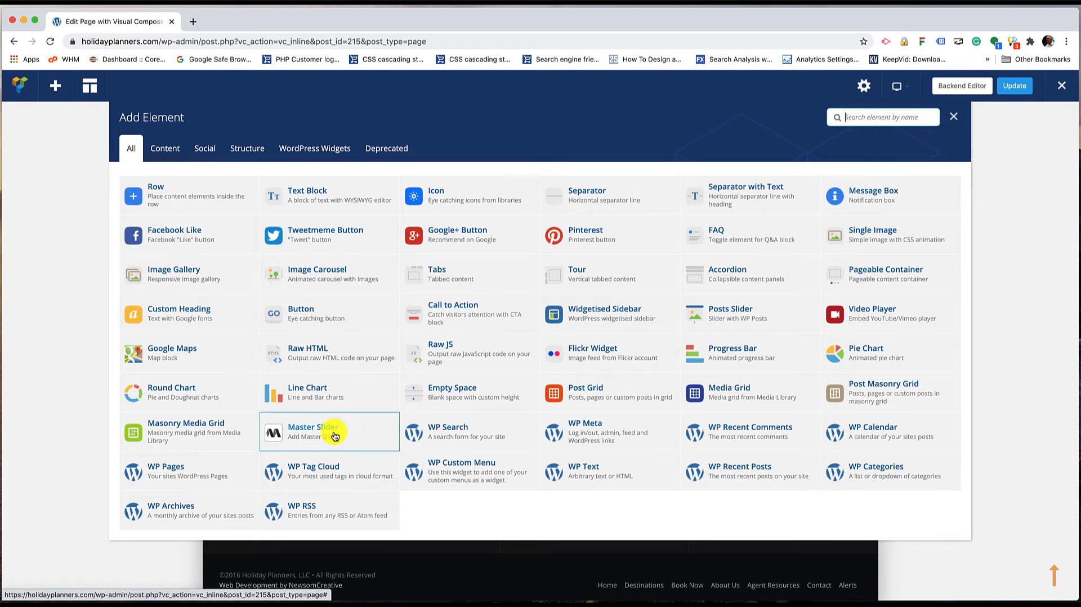
{"action": "left_click", "coordinate": [312, 432]}
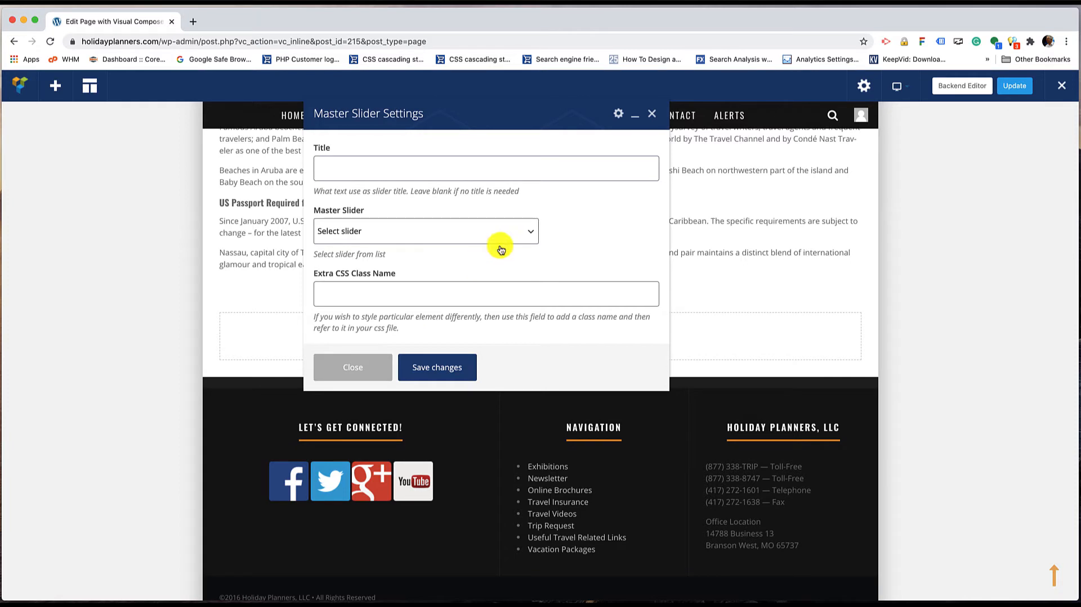
Assign the MarksTest slider to the new element with the title left blank, save its settings and close them.
{"action": "left_click", "coordinate": [473, 171]}
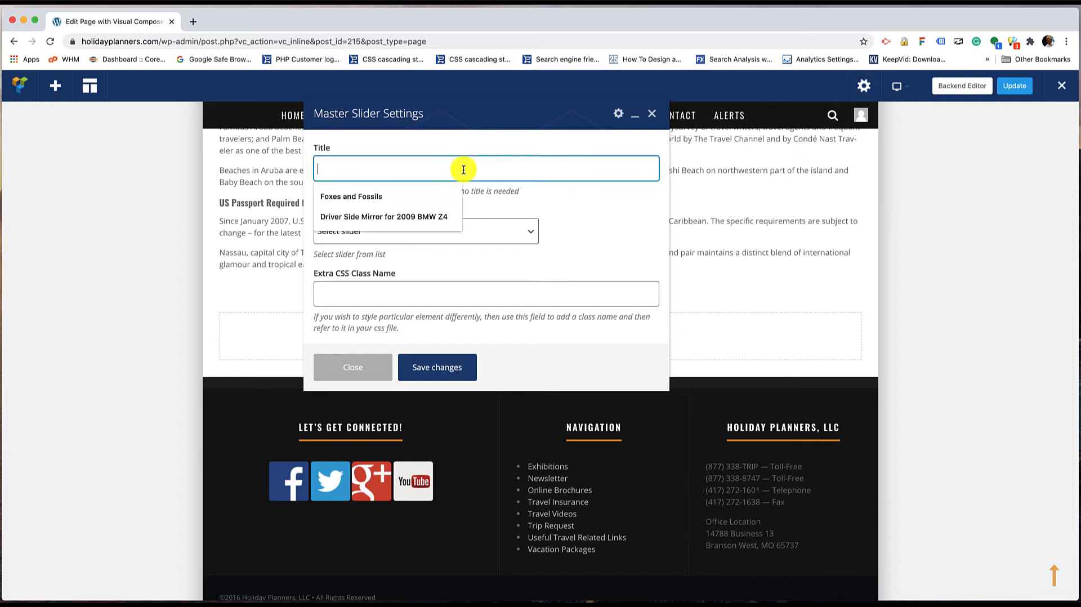
{"action": "left_click", "coordinate": [602, 223]}
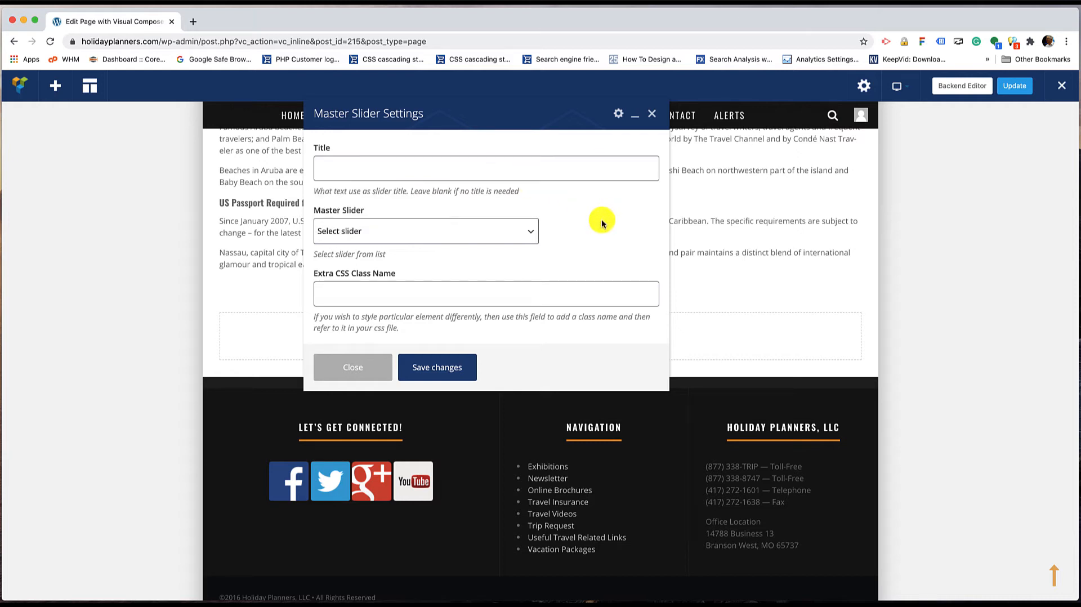
{"action": "left_click", "coordinate": [533, 237]}
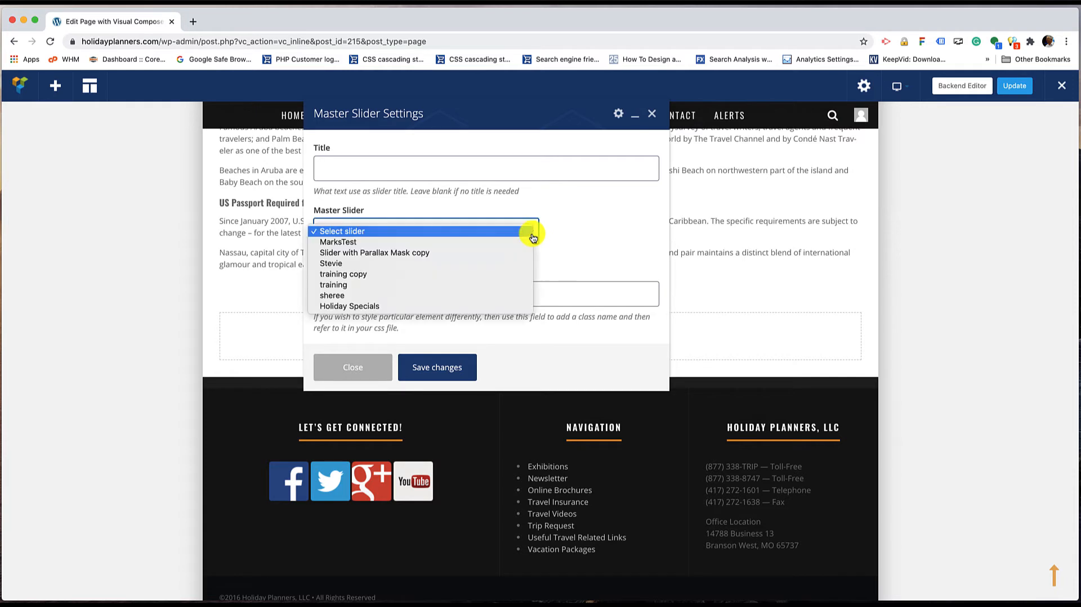
{"action": "left_click", "coordinate": [375, 242]}
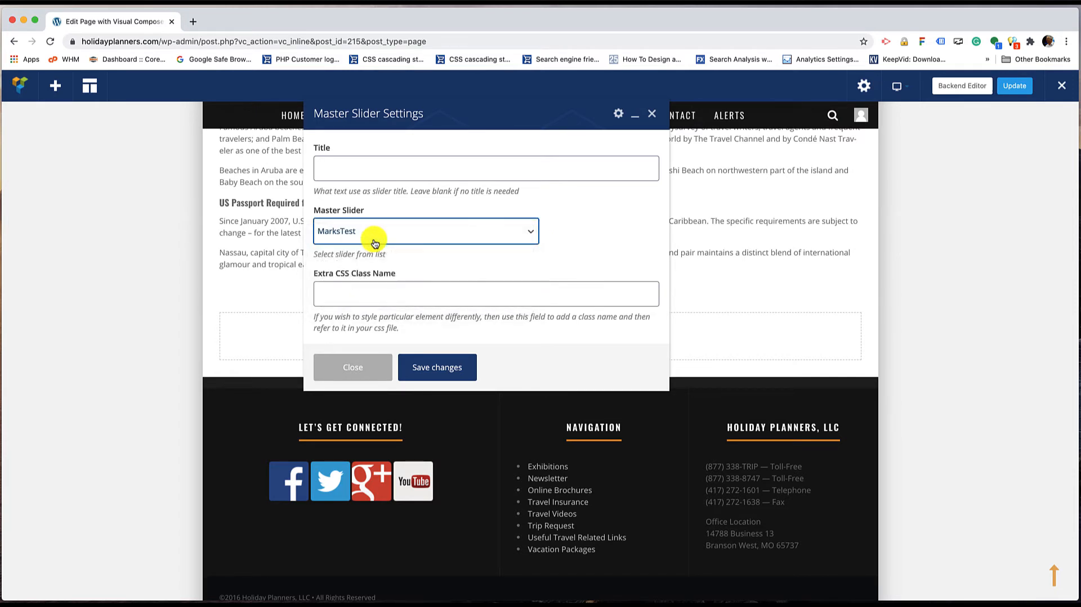
{"action": "left_click", "coordinate": [438, 369]}
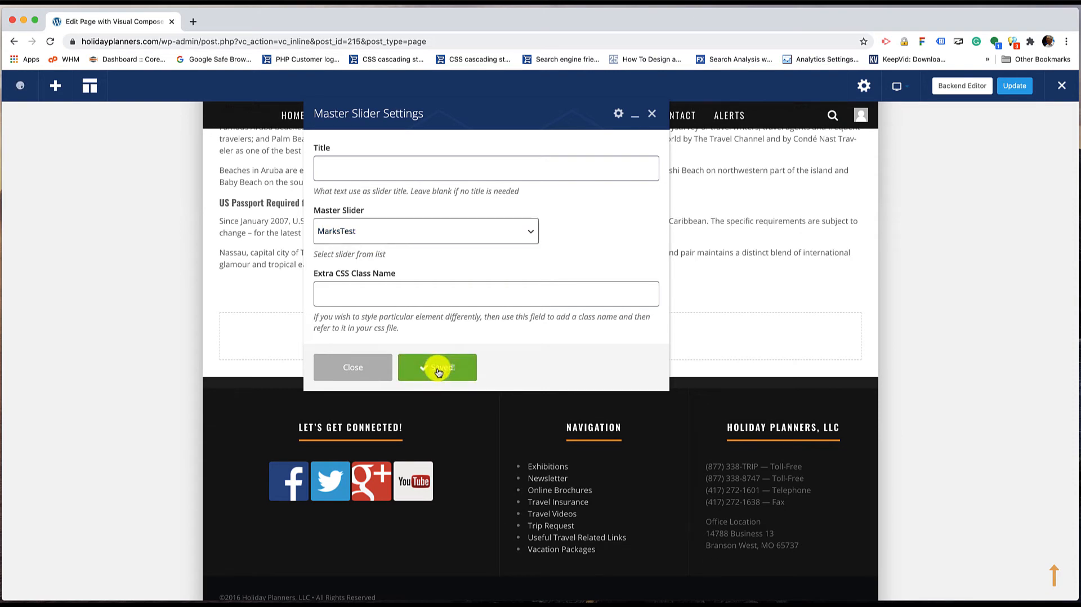
{"action": "left_click", "coordinate": [366, 374]}
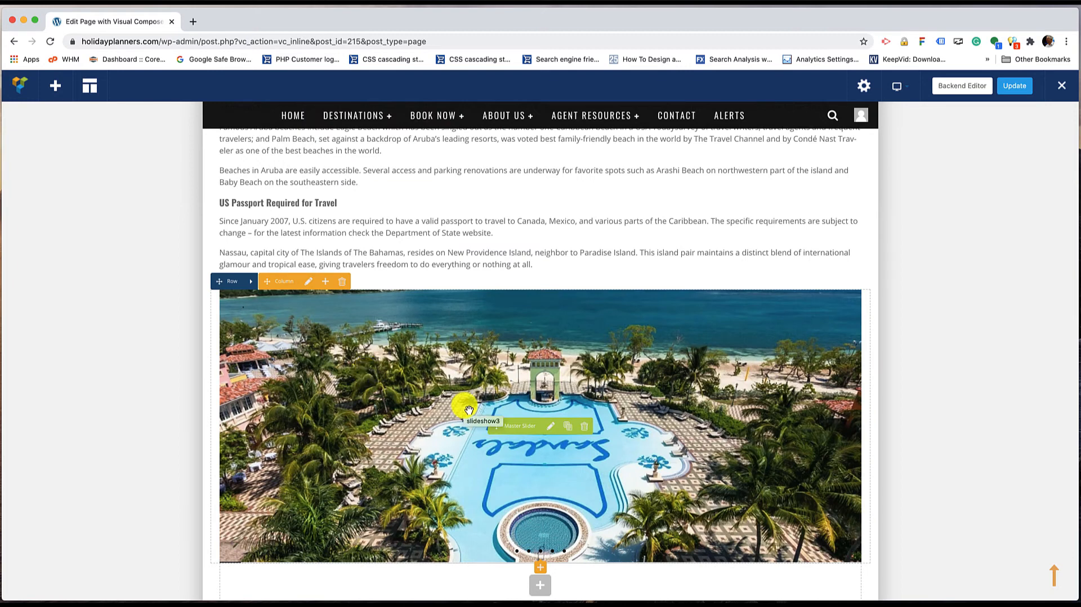
Move the slider's row to the top of the Aruba page, directly above the introductory text and photo.
{"action": "scroll", "coordinate": [810, 478], "scroll_direction": "down", "scroll_amount": 1}
{"action": "scroll", "coordinate": [804, 474], "scroll_direction": "up", "scroll_amount": 1}
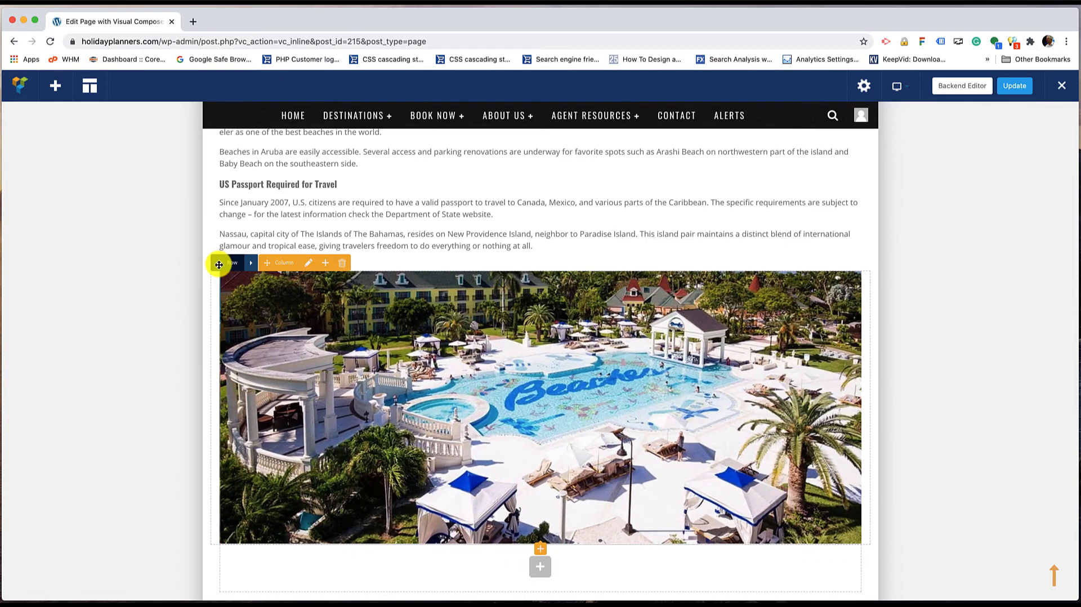
{"action": "left_click_drag", "start_coordinate": [219, 264], "coordinate": [218, 239]}
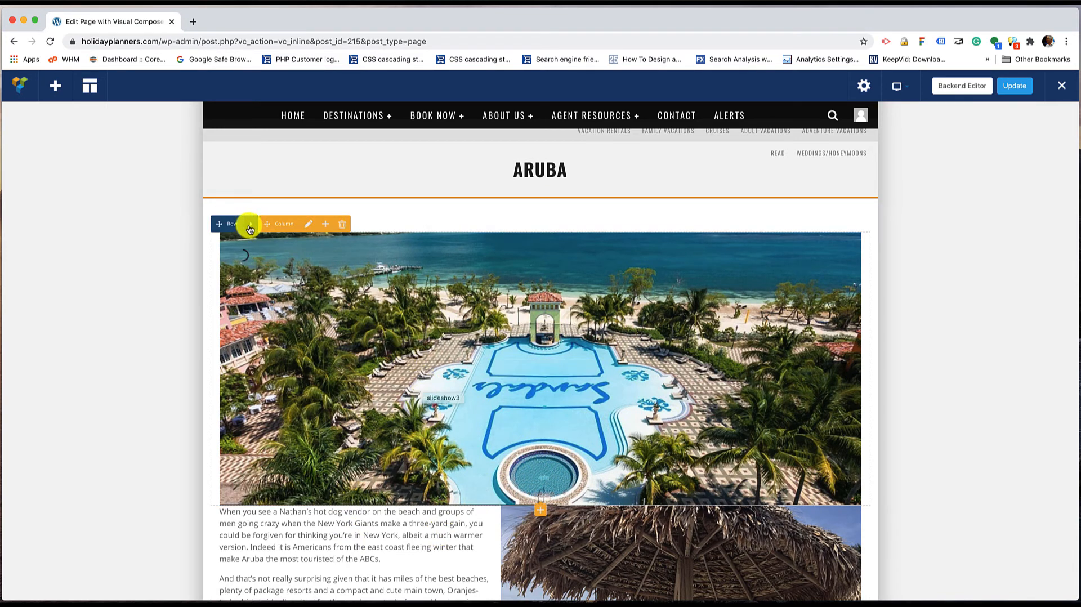
{"action": "mouse_move", "coordinate": [251, 228]}
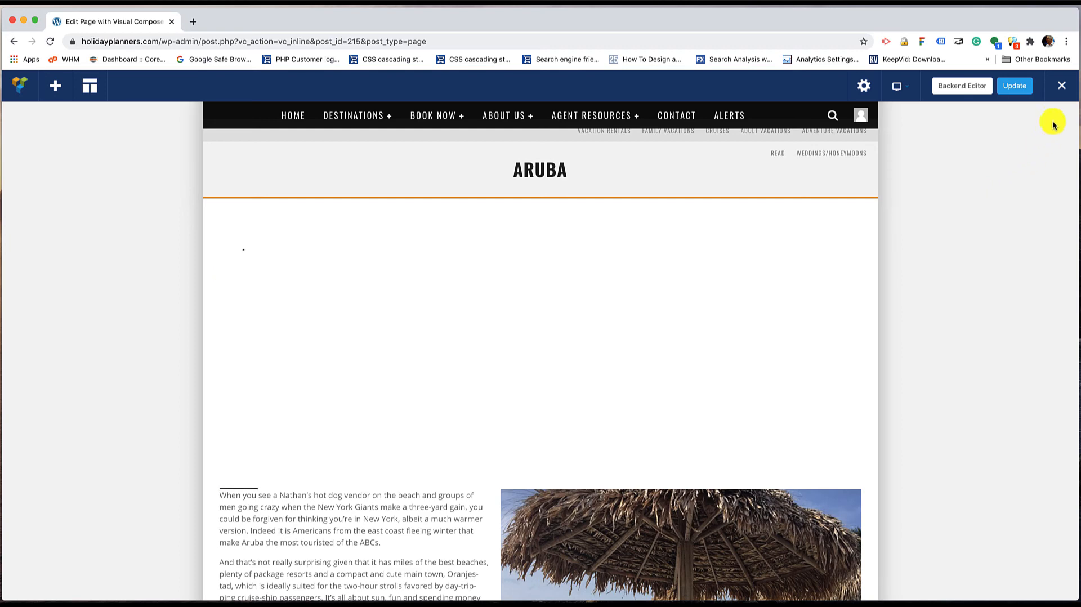
Leave the Aruba page editor and discard the unsaved changes.
{"action": "left_click", "coordinate": [1061, 85]}
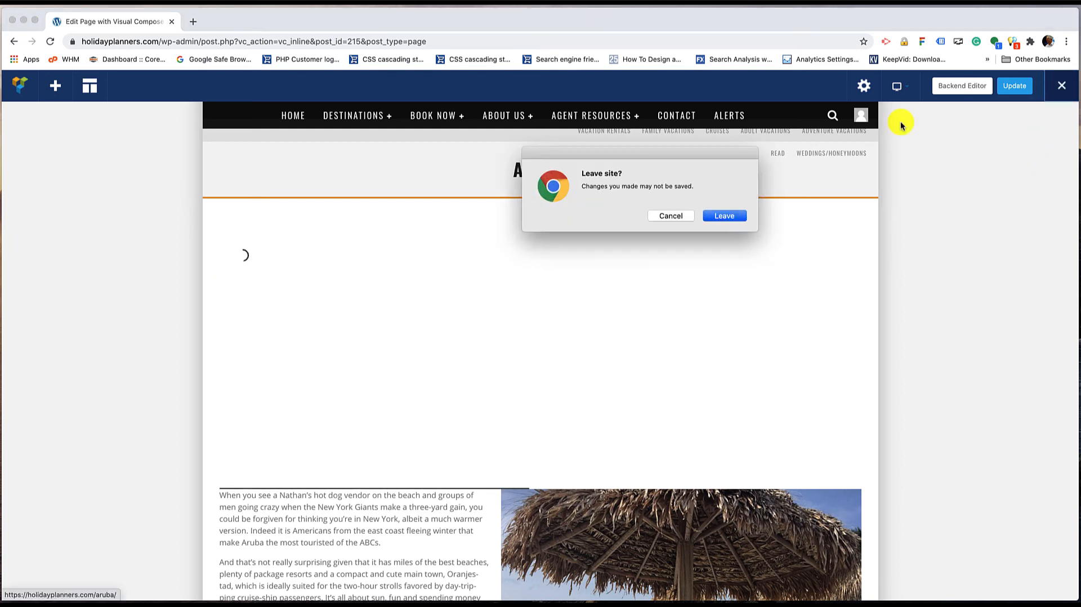
{"action": "left_click", "coordinate": [720, 216]}
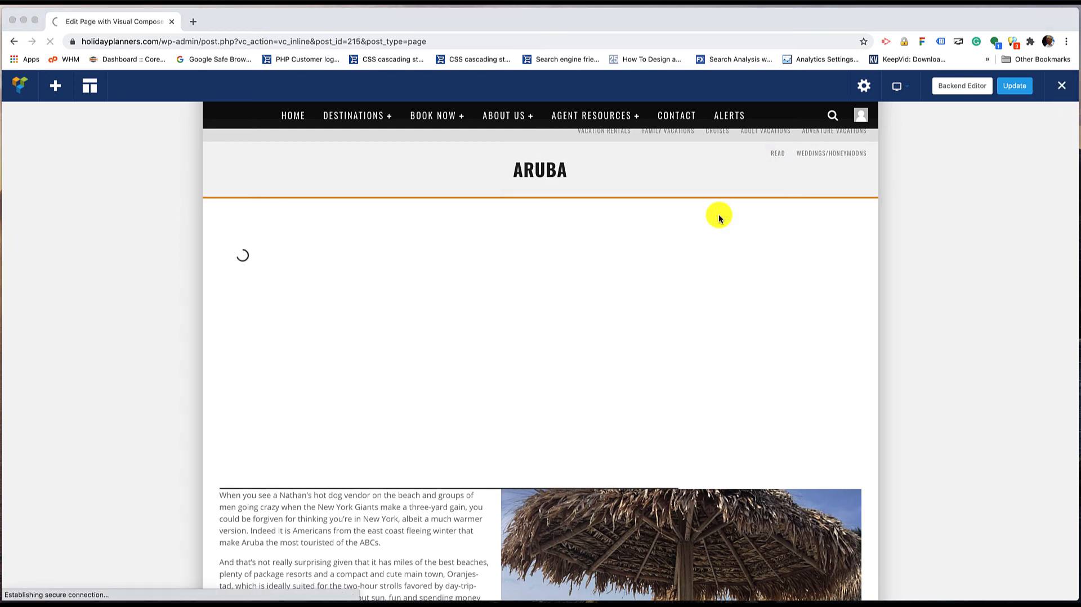